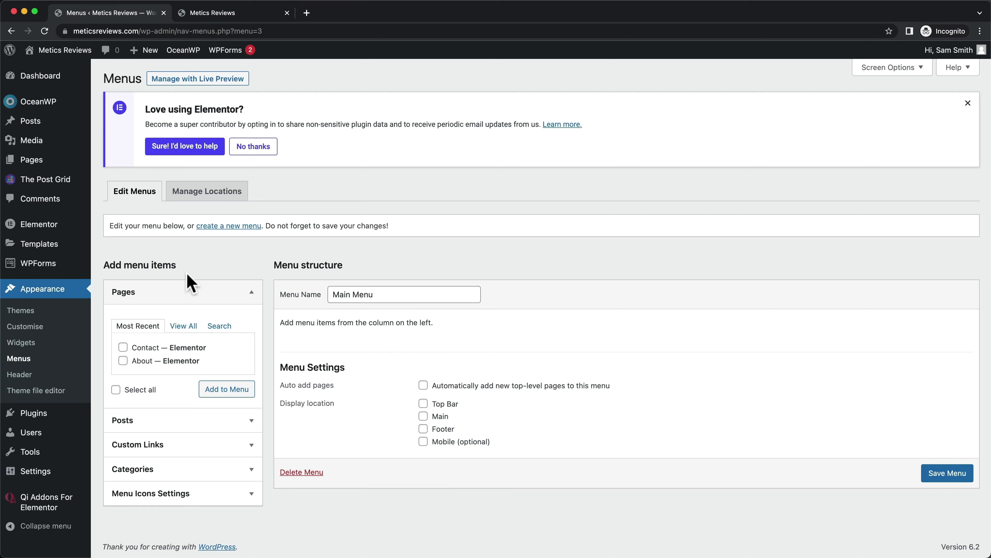
Add the Blog, About and Contact pages to the Main Menu, leaving out Home.
click(184, 327)
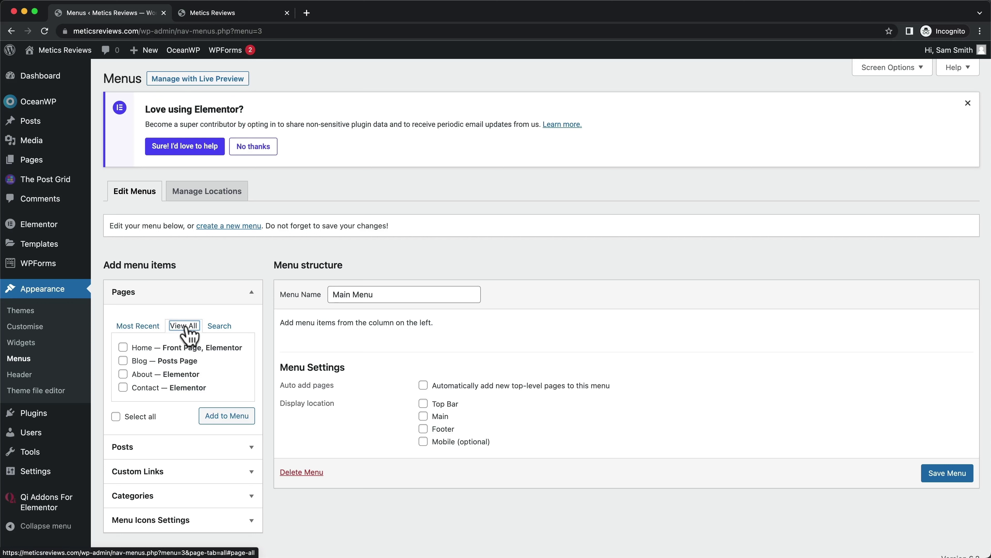
click(123, 361)
click(123, 374)
click(123, 388)
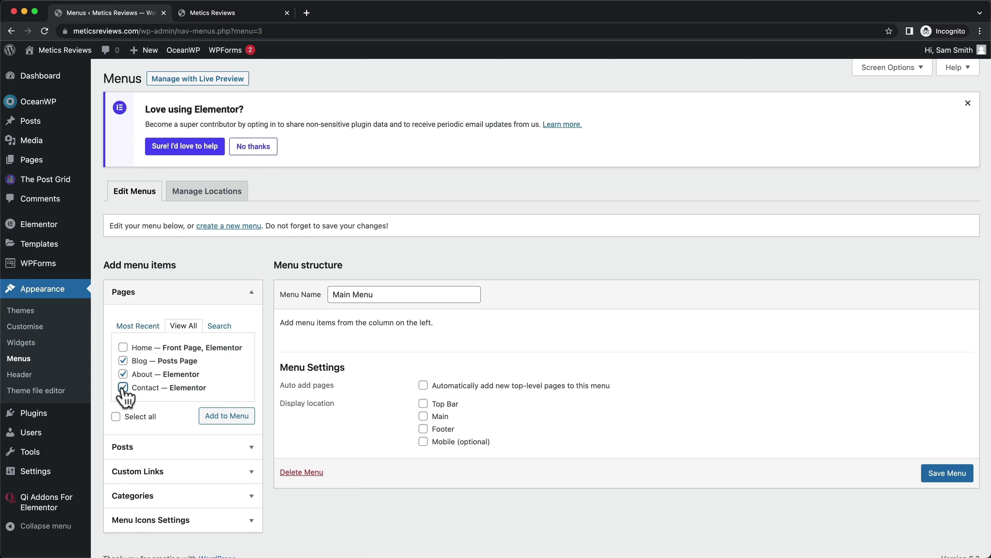
click(227, 416)
mouse_move(295, 400)
mouse_down()
mouse_move(294, 370)
mouse_move(300, 405)
mouse_up()
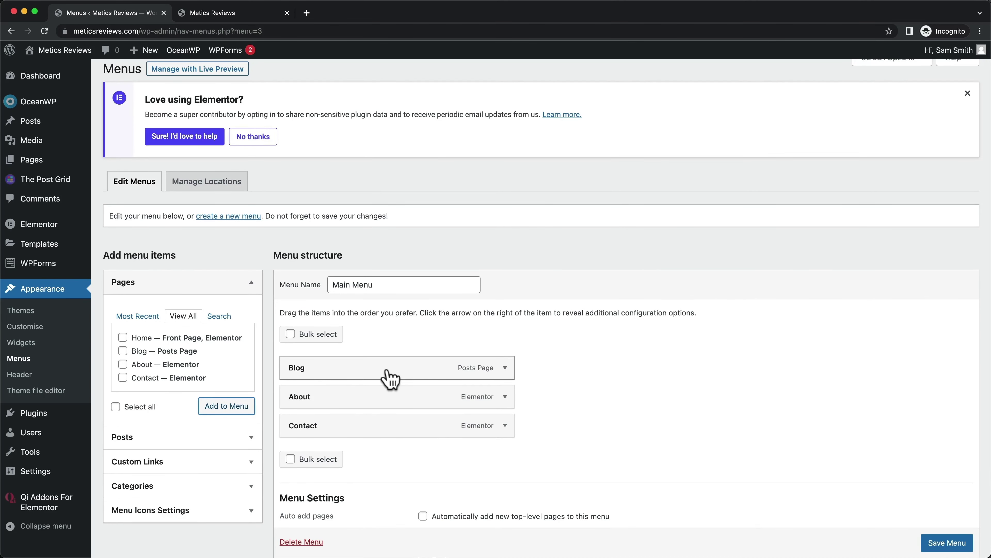
Assign the Main display location to the menu and save it.
scroll(657, 365, down, 5)
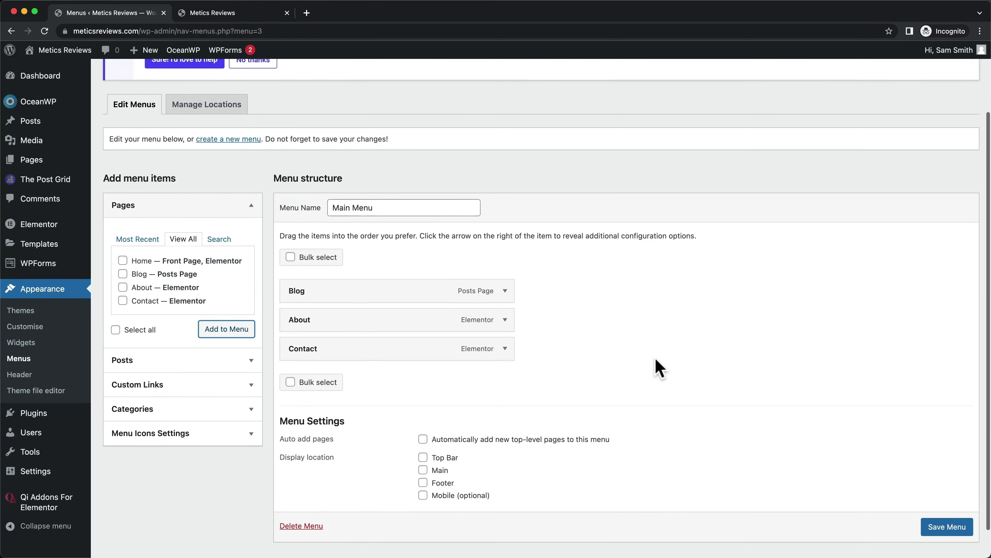
scroll(441, 414, down, 2)
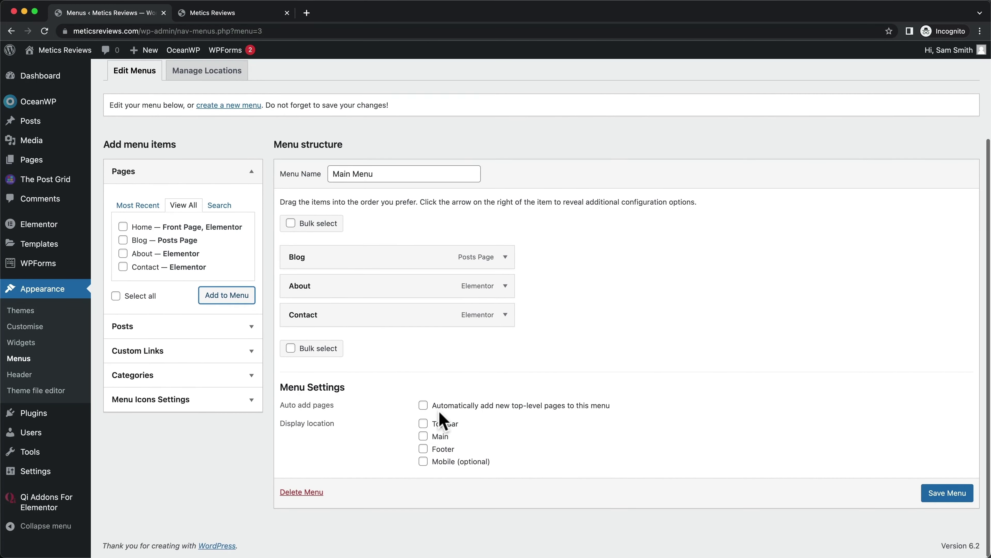
drag(286, 425, 279, 425)
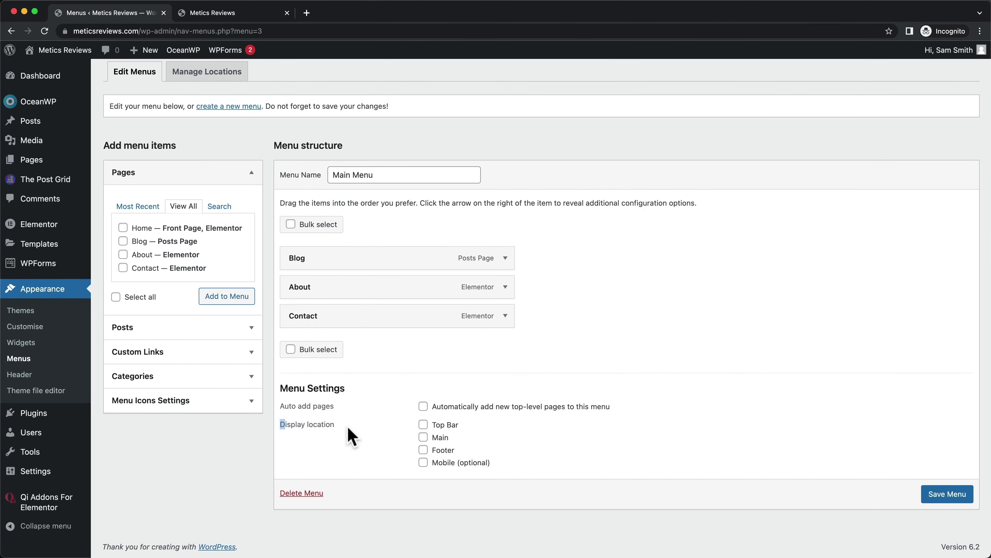
click(423, 437)
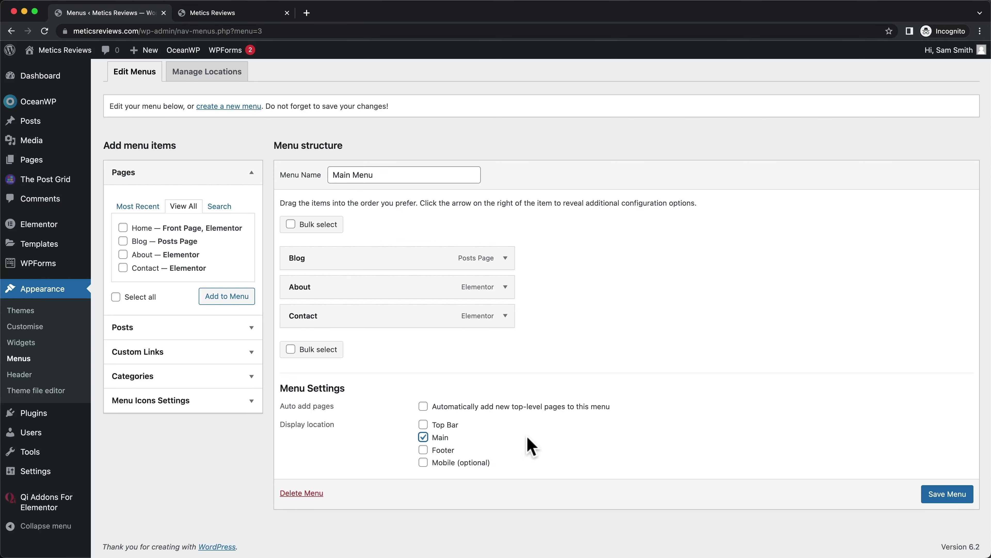
click(941, 501)
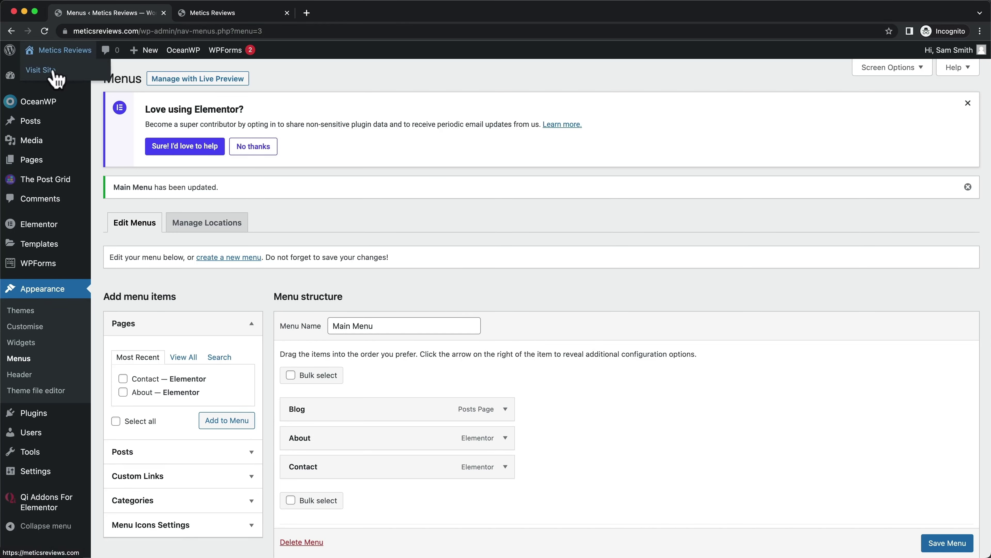
Open the live site in a new browser tab and switch to it to view the menu.
right_click(53, 70)
click(80, 74)
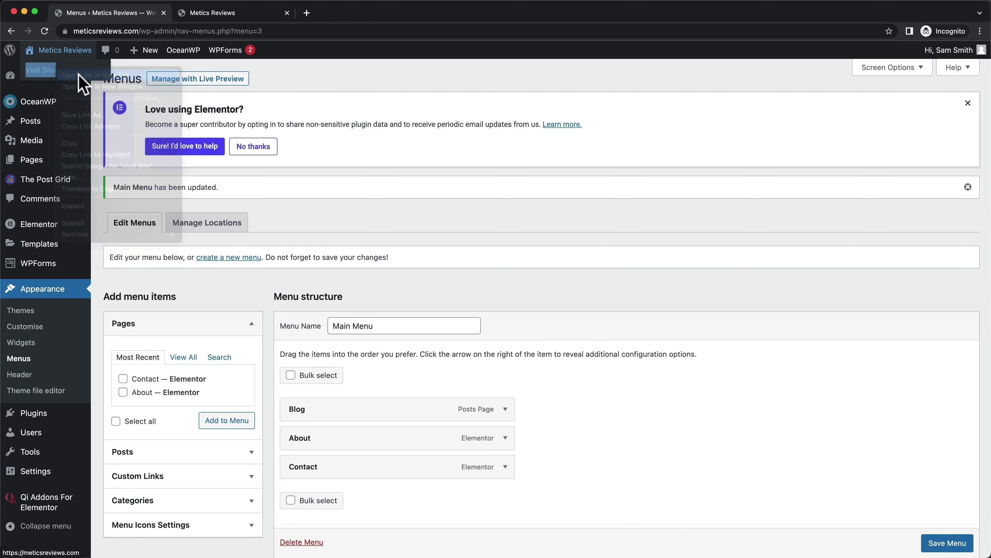
click(233, 13)
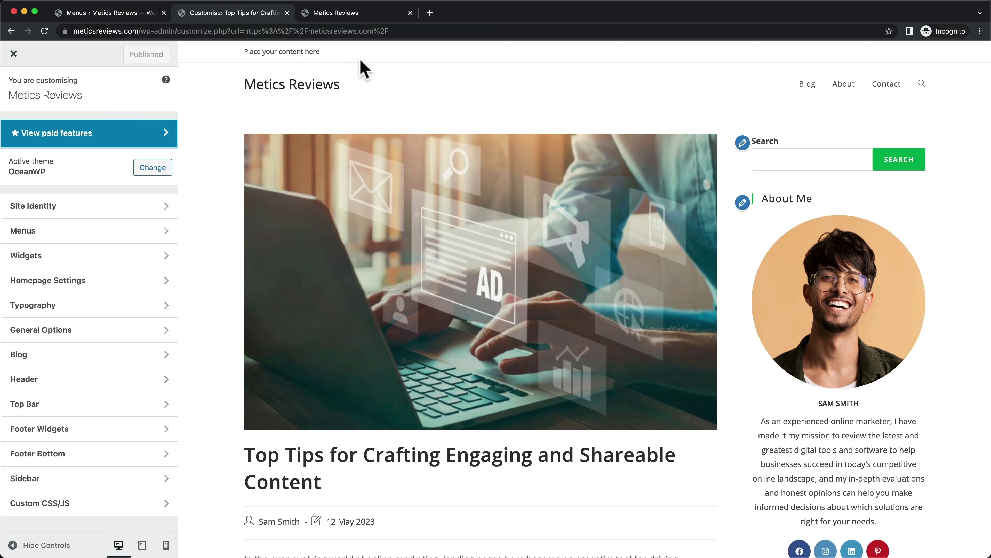
Disable the site's top bar in the theme customiser and publish the change.
click(31, 405)
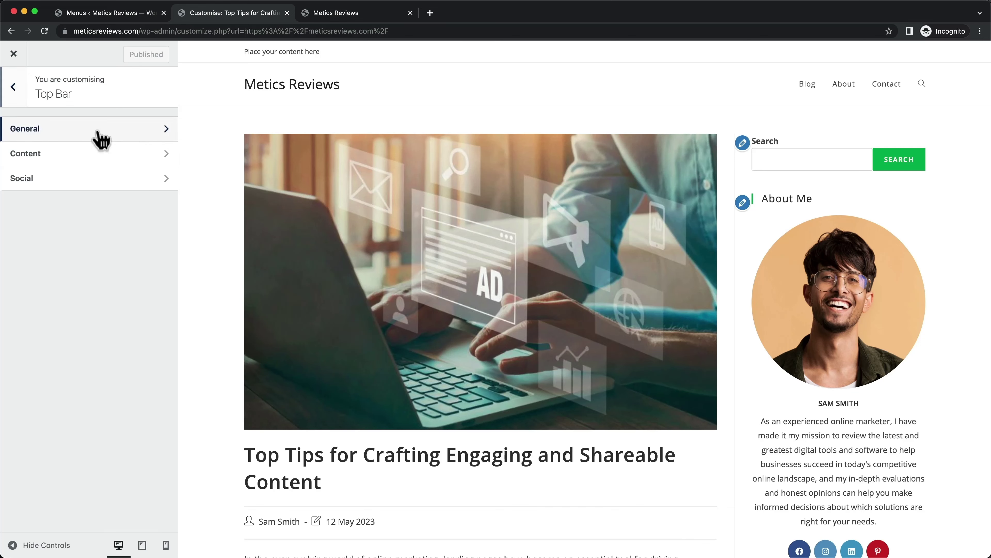
click(98, 130)
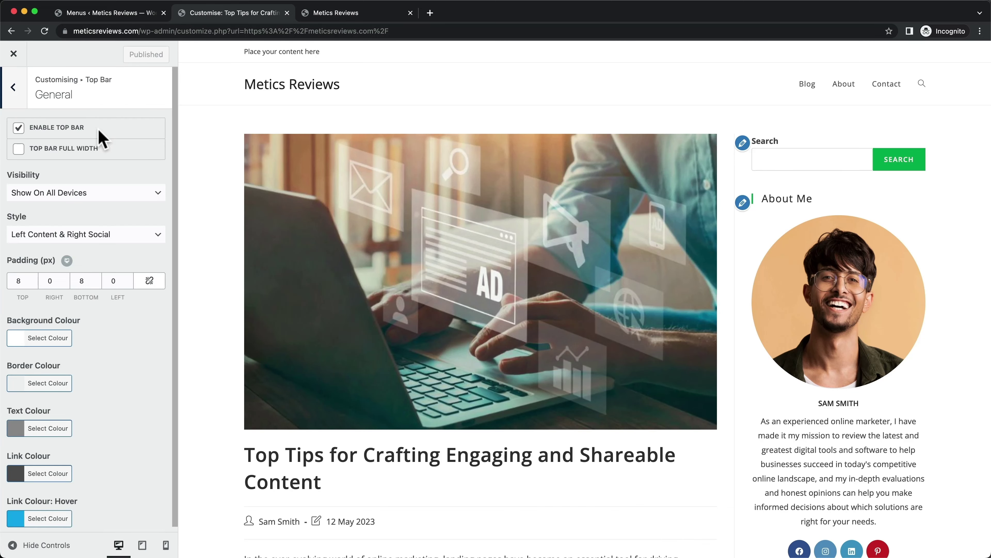
click(18, 128)
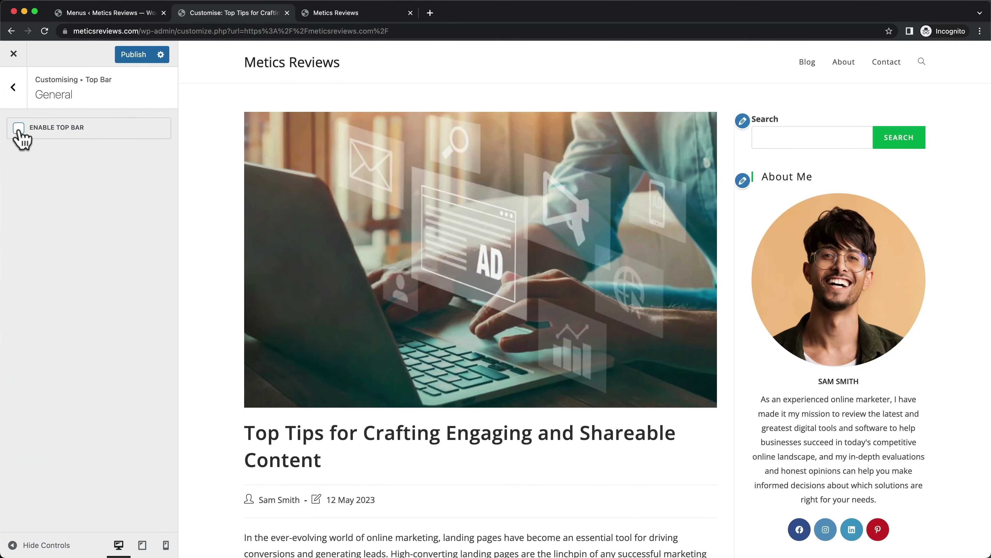
click(134, 55)
click(12, 87)
click(13, 86)
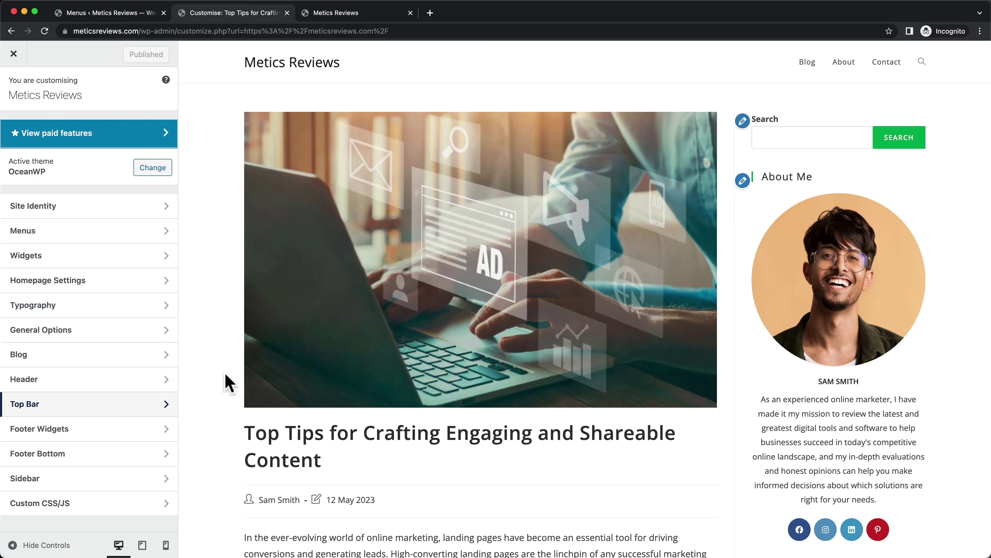
Turn off the header's bottom border in the general header settings and publish the change.
click(121, 385)
click(107, 130)
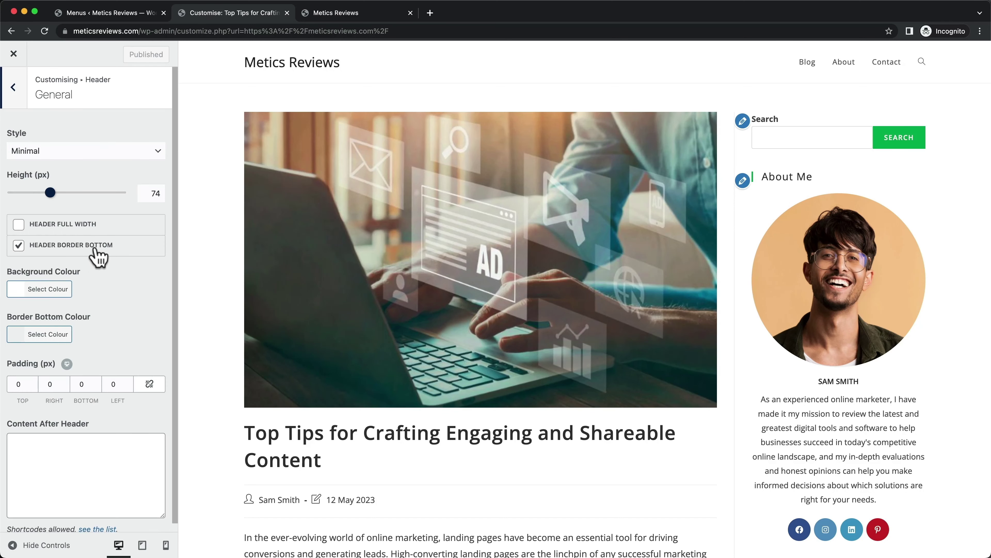
click(18, 246)
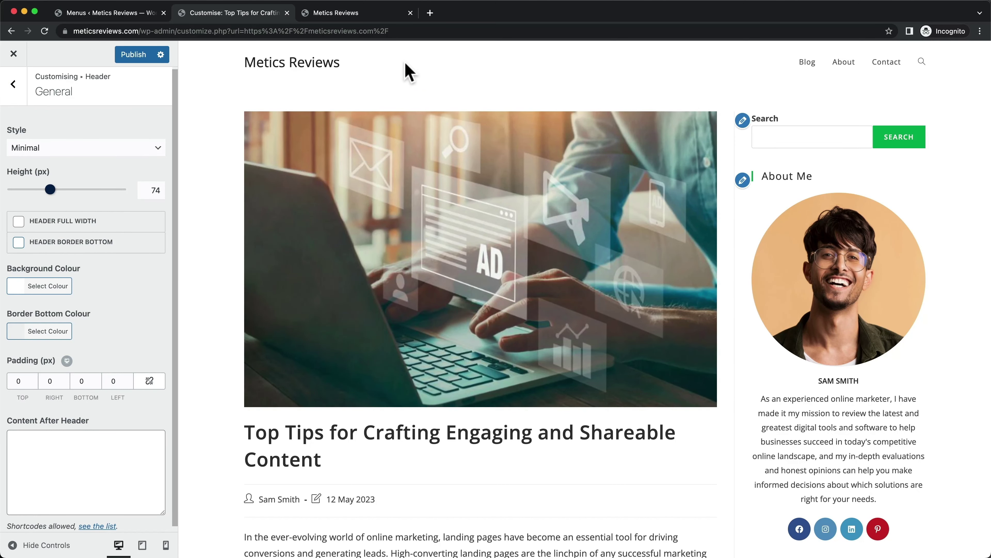
click(145, 55)
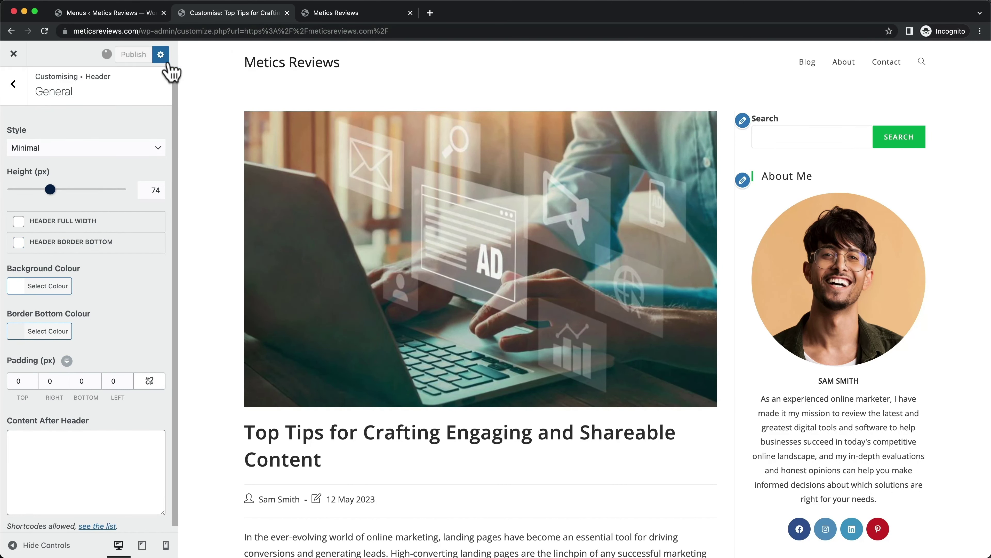
click(13, 84)
Set the header menu's links effect to Underline From Left, checking the finished demo site's menu for reference.
click(59, 164)
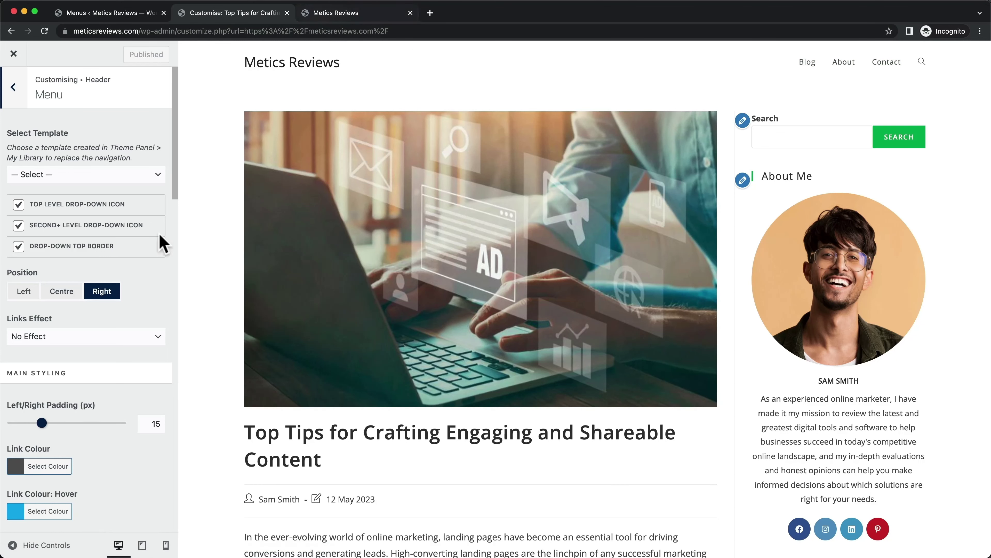
click(392, 14)
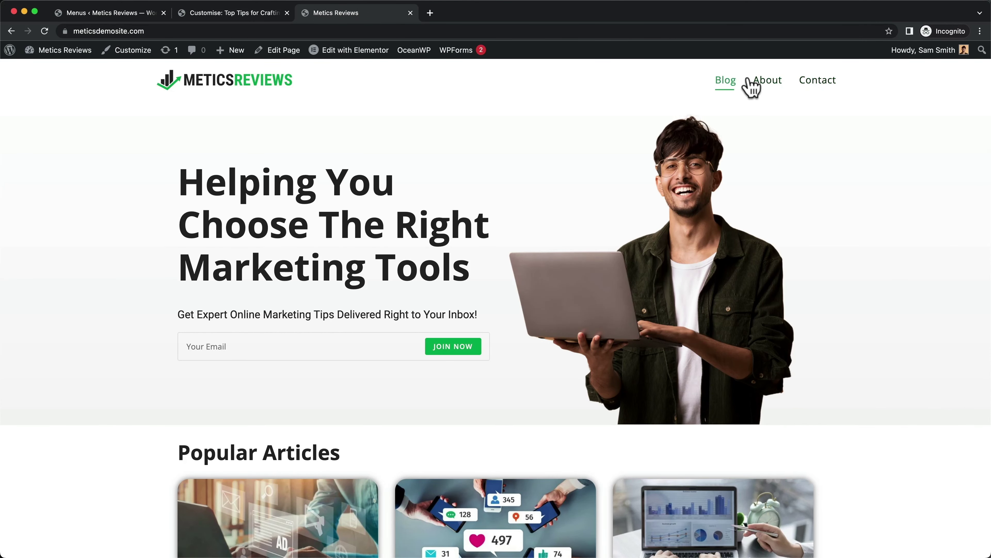
click(230, 14)
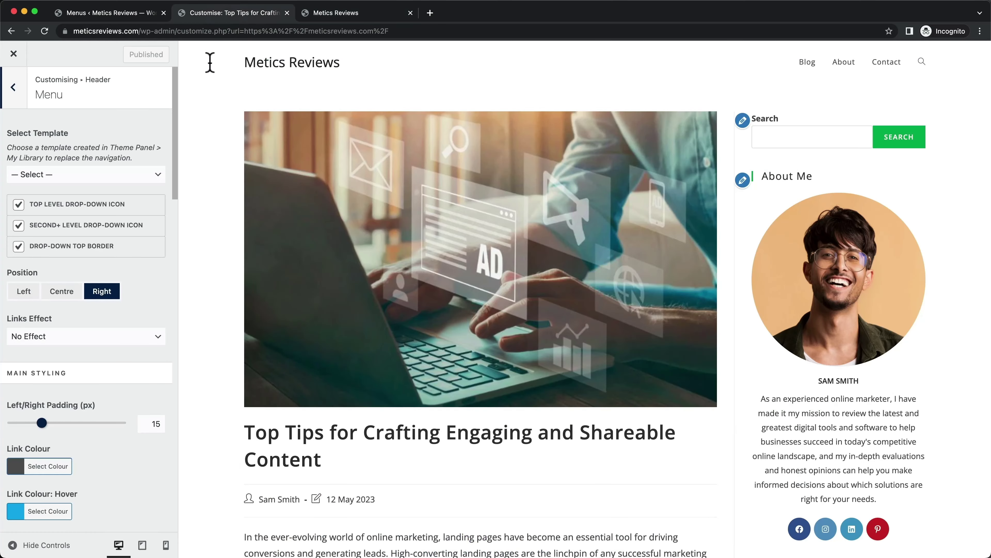
click(93, 336)
click(71, 351)
Set the menu's links effect colour to the green 00B150 copied from the Coolors palette.
scroll(31, 351, down, 1)
click(20, 363)
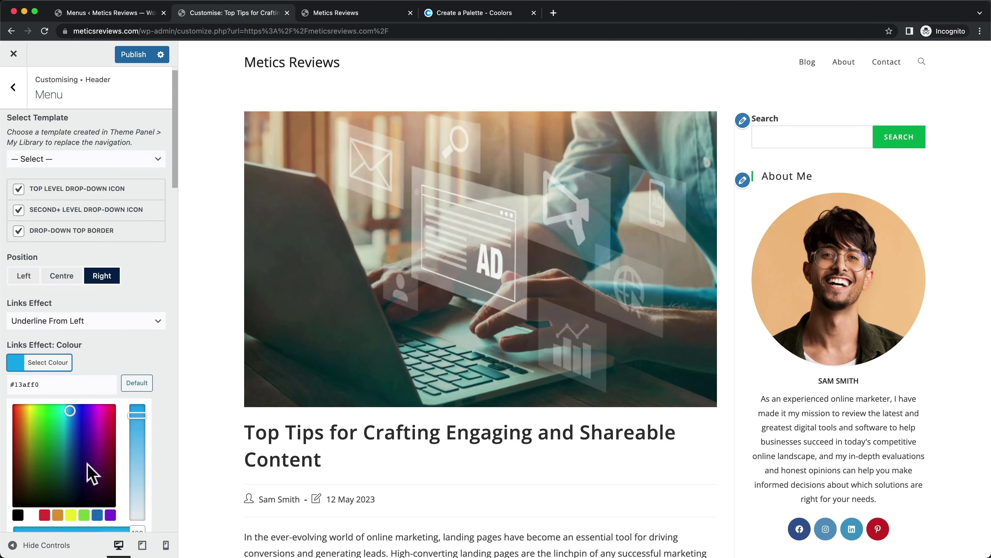
click(465, 12)
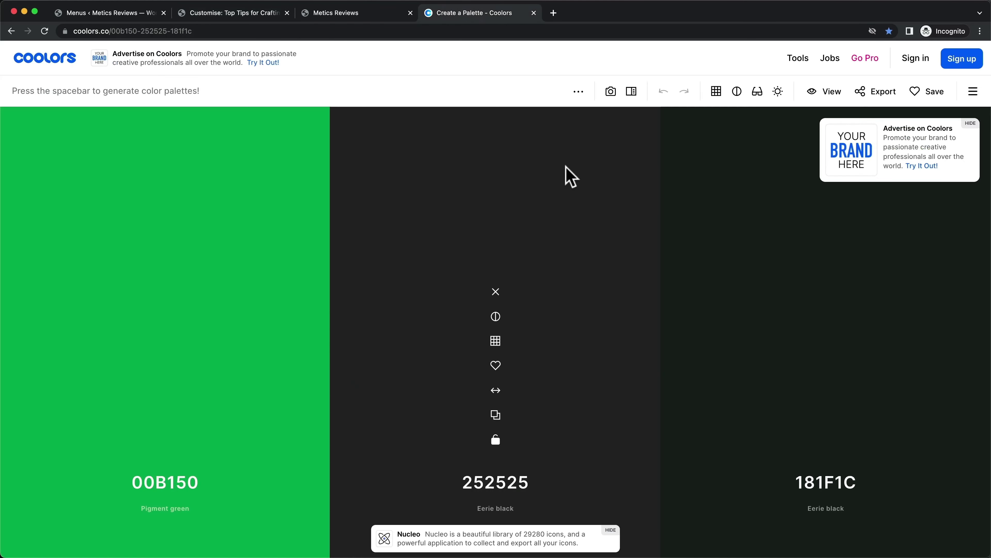
click(173, 412)
click(232, 13)
click(44, 361)
text(00B150)
click(168, 332)
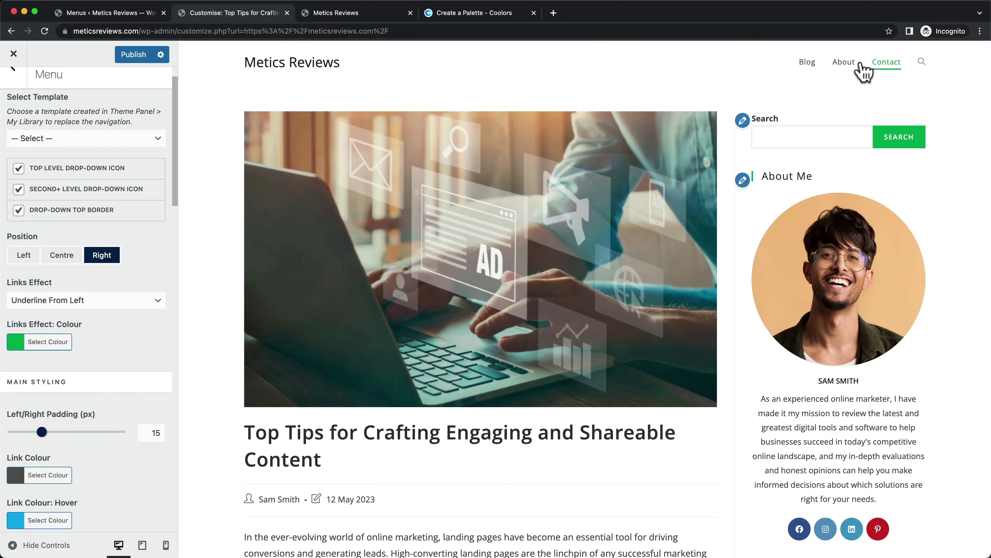
Set the main menu's link colour to #252525, copied from the Coolors palette.
scroll(118, 243, down, 5)
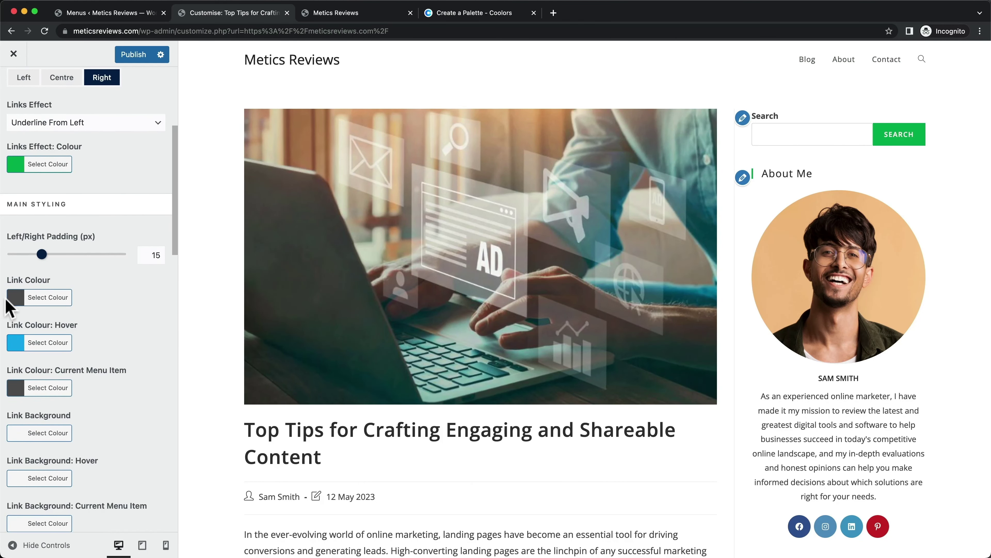
click(468, 12)
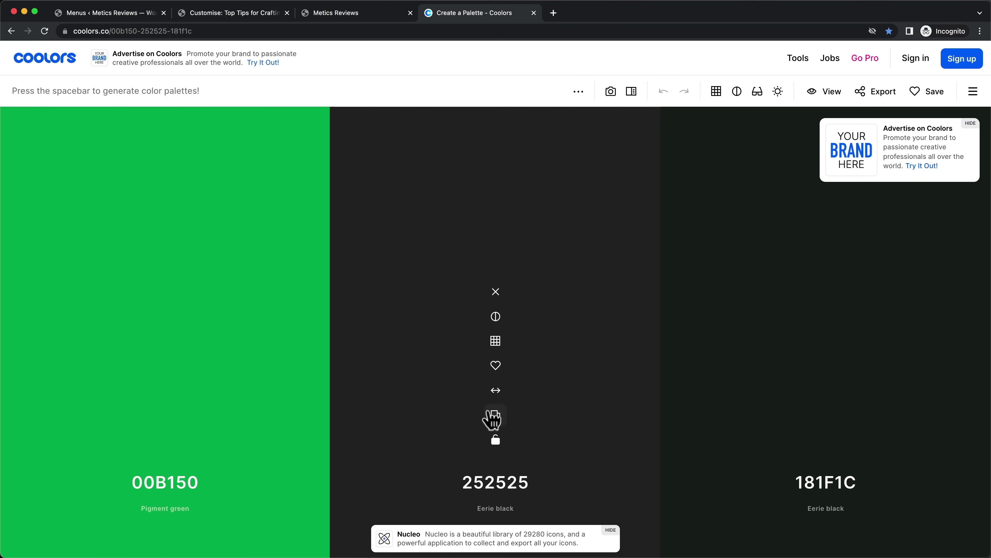
click(495, 414)
click(218, 12)
drag(102, 319, 9, 319)
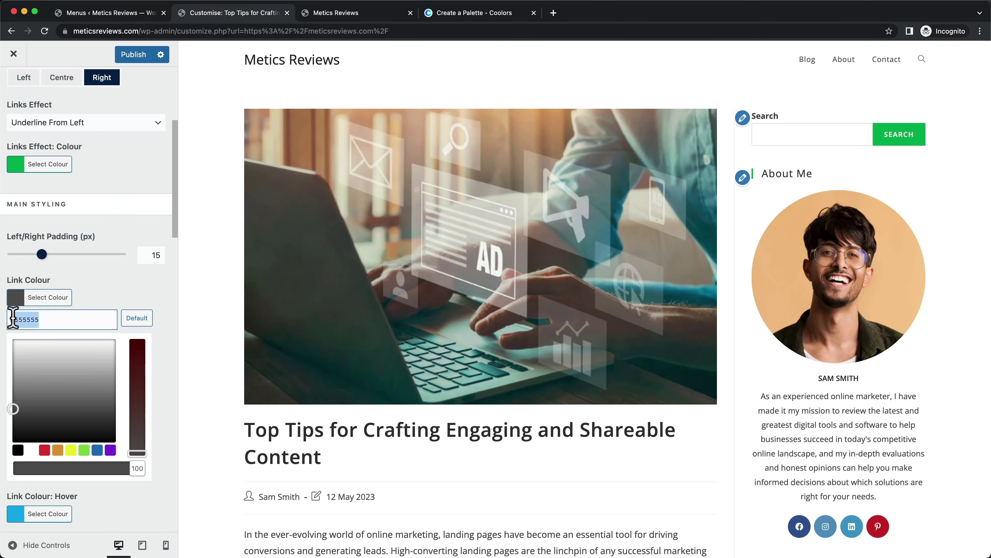
key(ctrl+v)
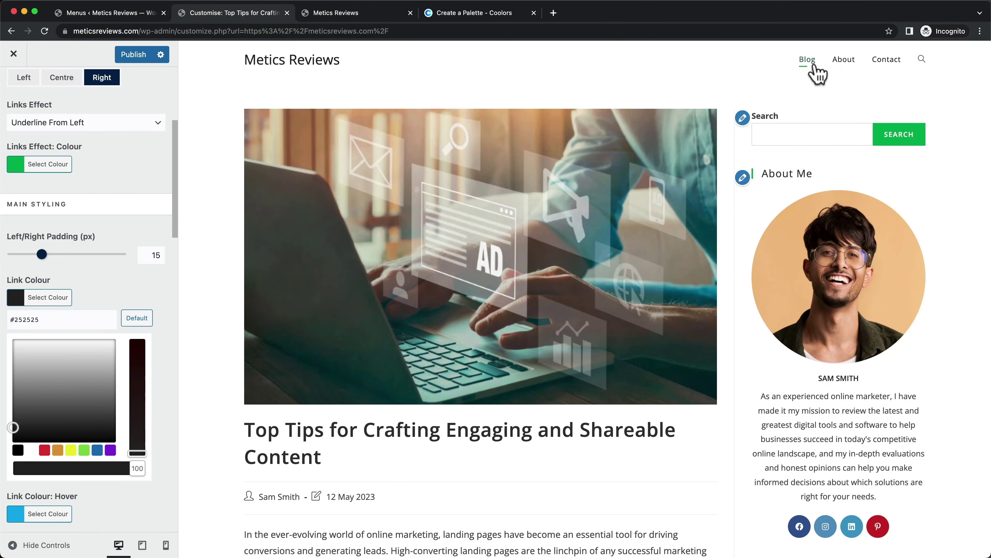
click(168, 359)
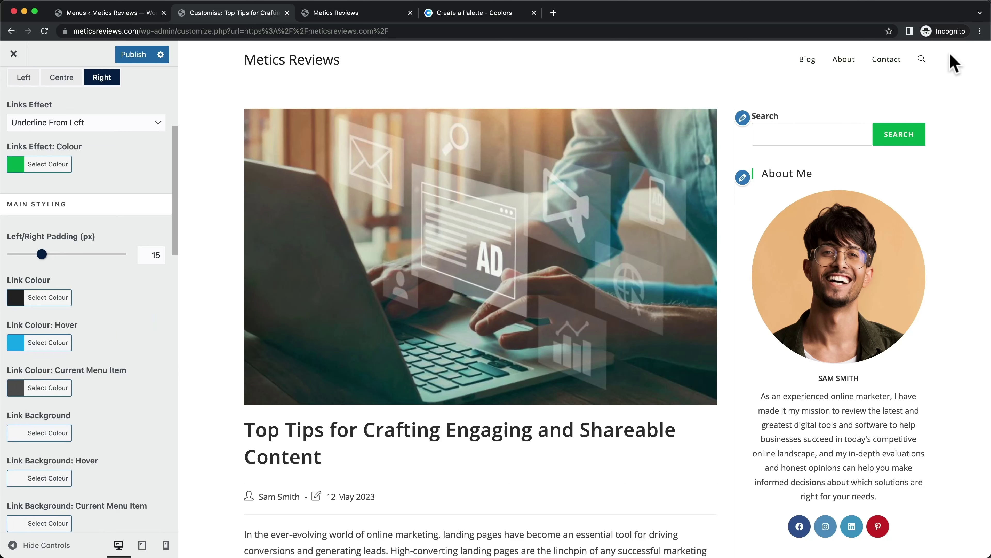
Set the header menu's search icon style to Disabled and publish the menu changes.
scroll(132, 367, down, 7)
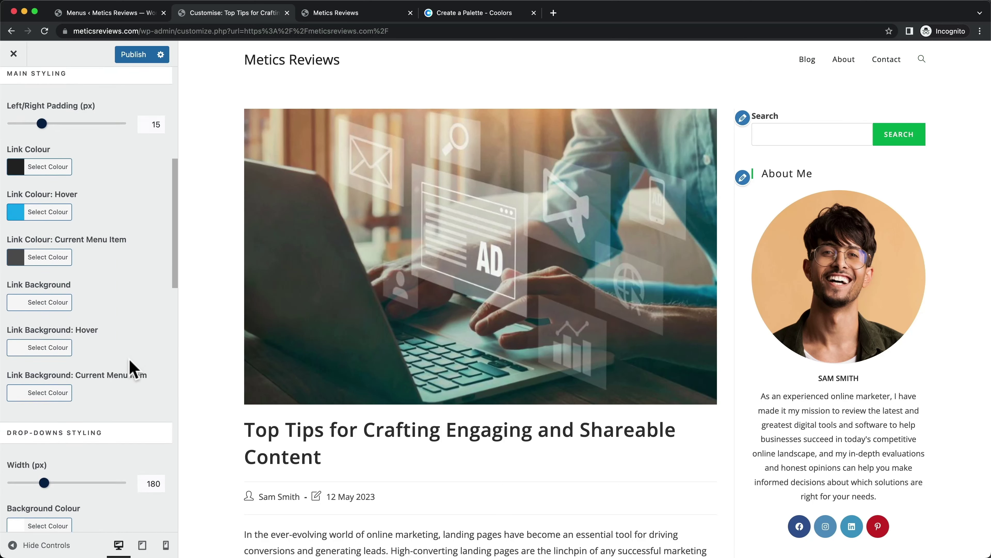
scroll(139, 356, down, 8)
click(86, 450)
click(86, 437)
scroll(132, 363, down, 4)
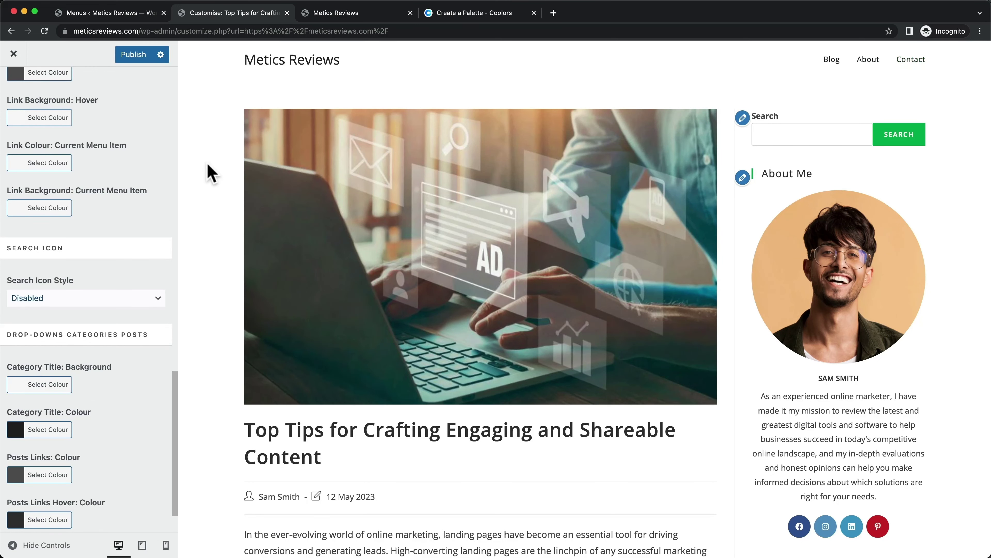
click(137, 57)
Set the main menu's font size to 17px in the typography settings.
scroll(145, 361, up, 9)
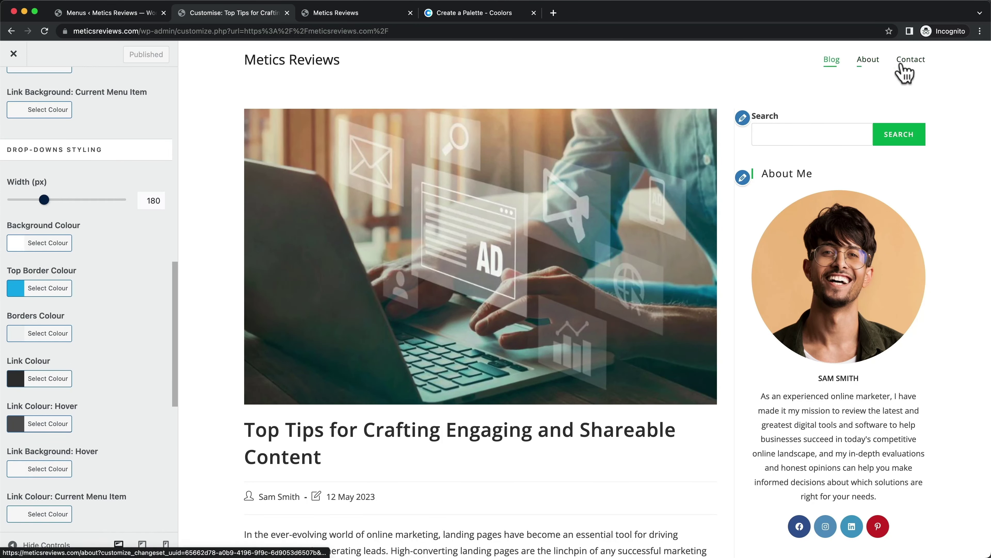
scroll(133, 312, up, 16)
click(13, 84)
click(13, 84)
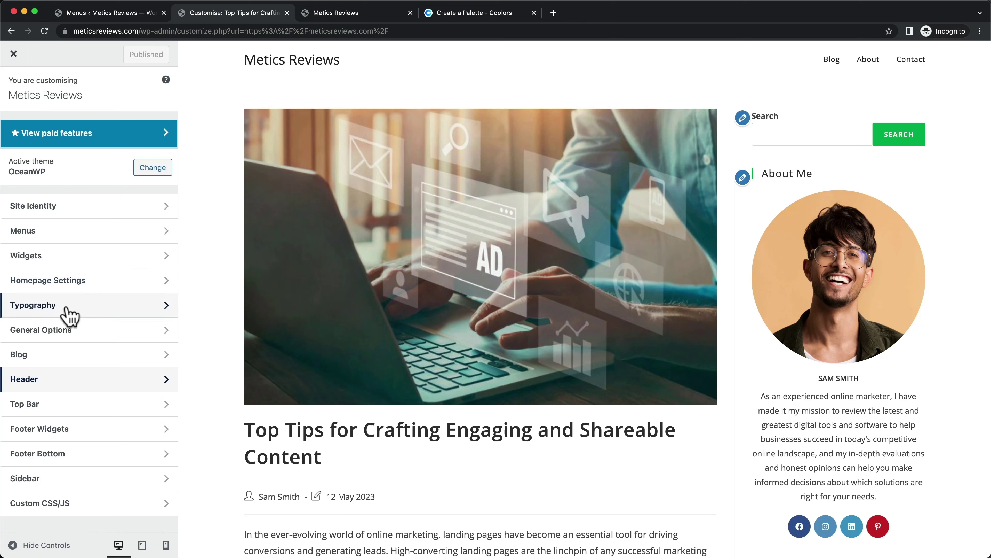
click(99, 304)
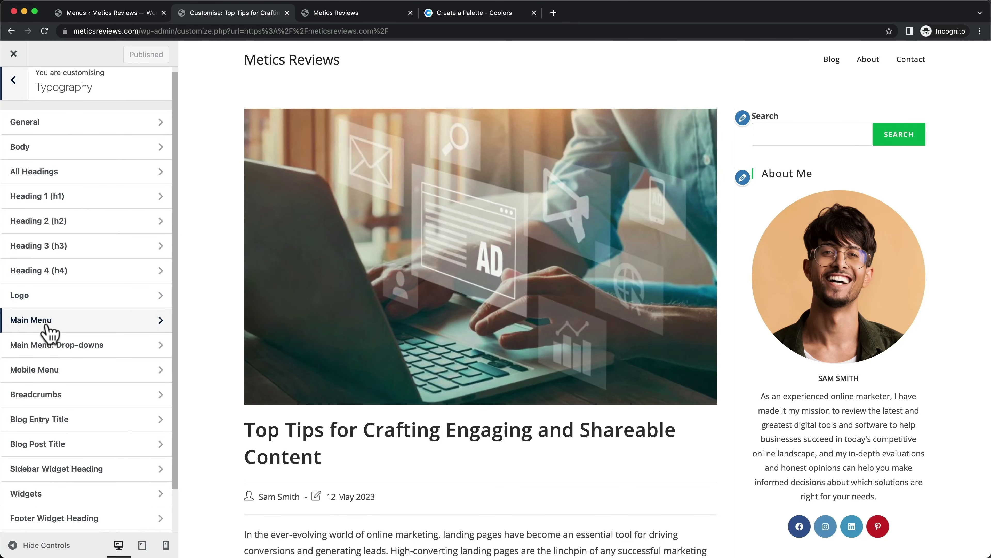
click(104, 327)
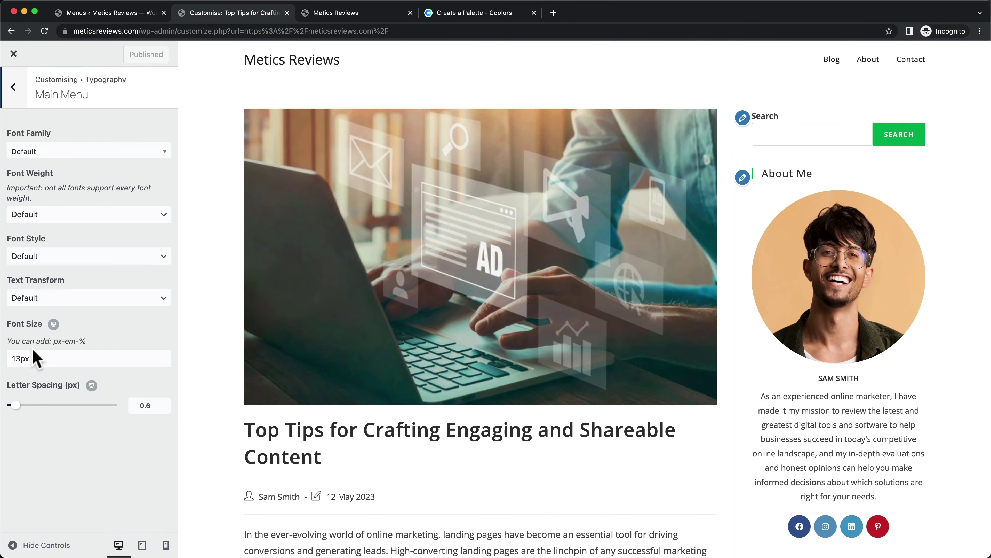
click(21, 358)
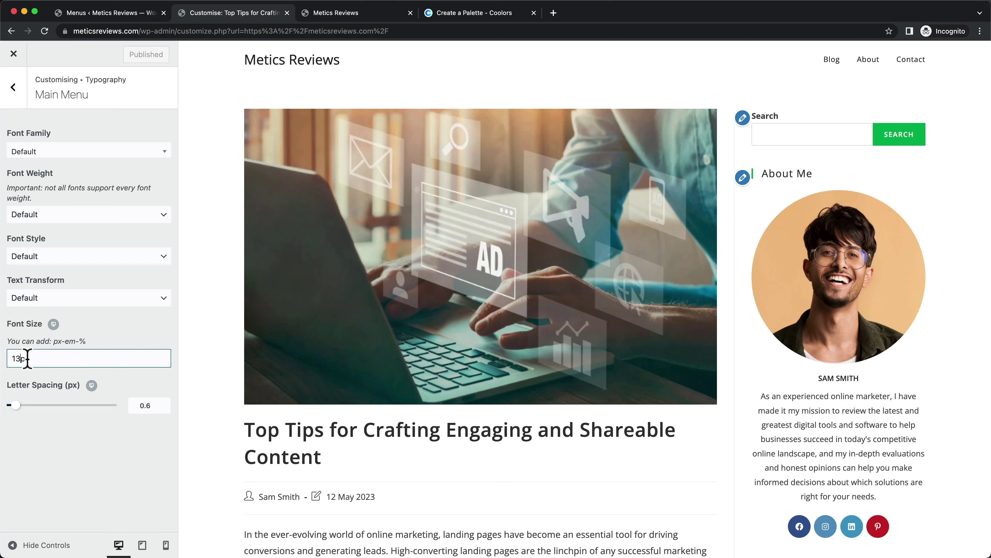
key(BackSpace)
text(7)
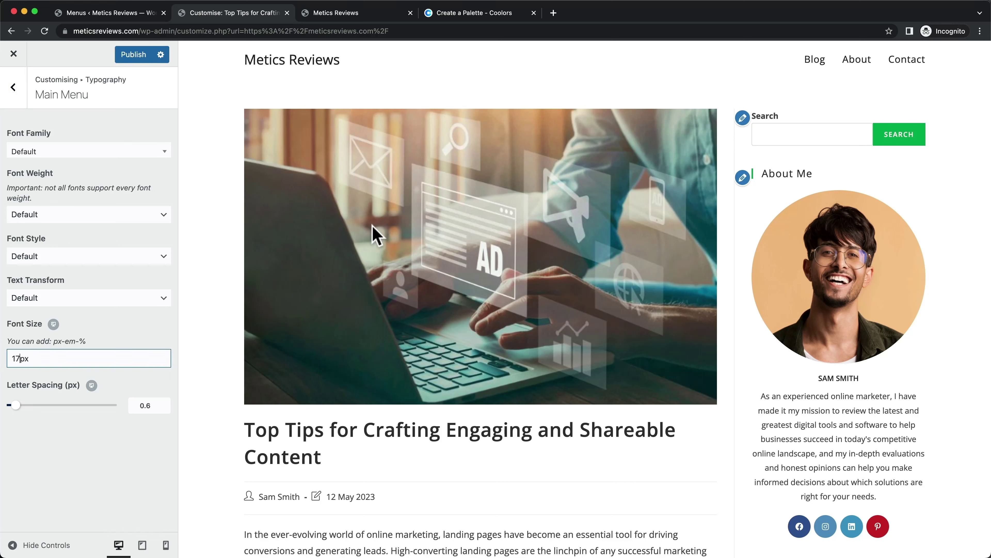